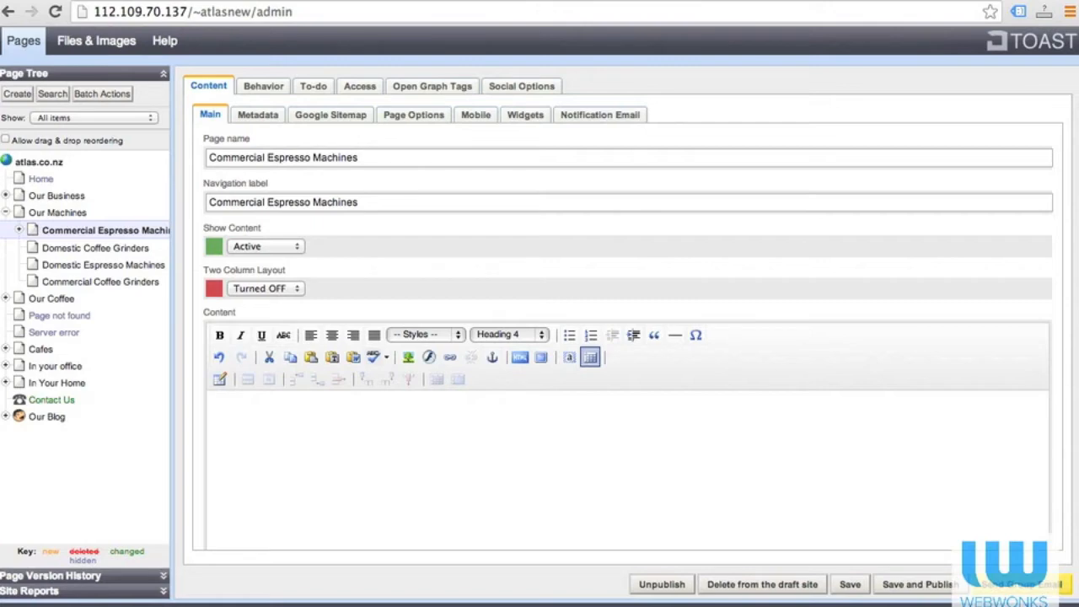
click(6, 212)
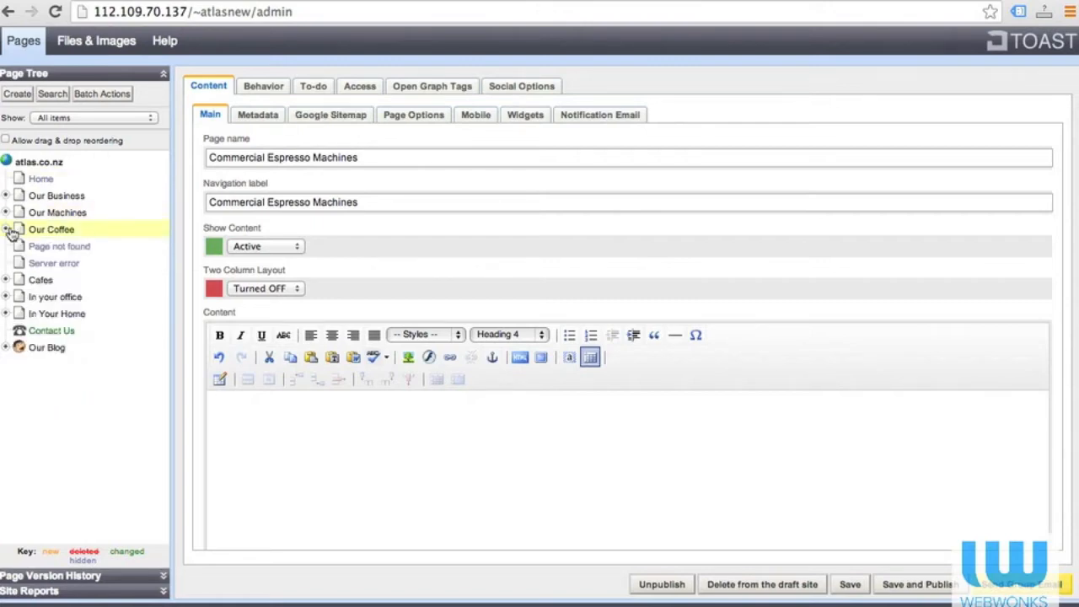
click(6, 212)
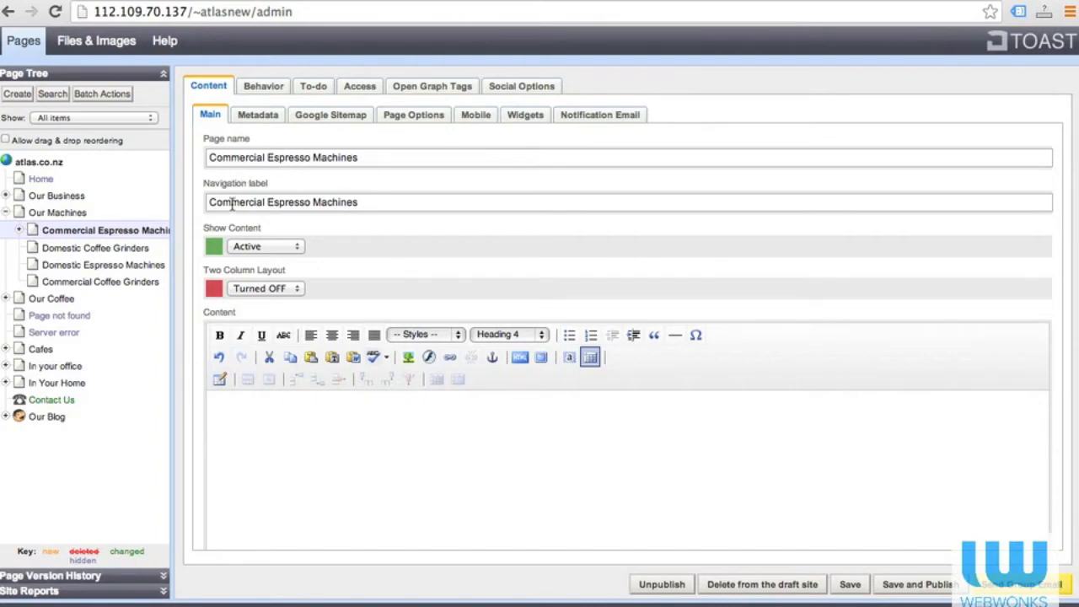
Step: Set the Description Meta Population to Manual in the Commercial Espresso Machines page's metadata
click(258, 116)
click(249, 289)
click(243, 273)
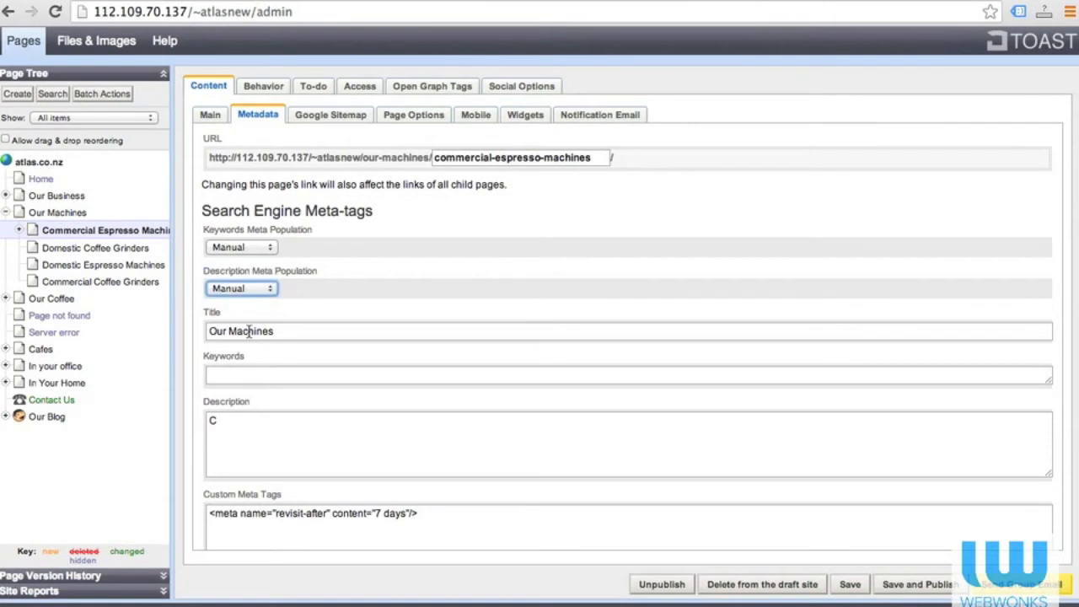
Step: Copy the page's navigation label and replace the metadata title with it, giving "Commercial Espresso Machines"
click(210, 115)
drag(365, 203, 198, 217)
key(ctrl+c)
click(258, 114)
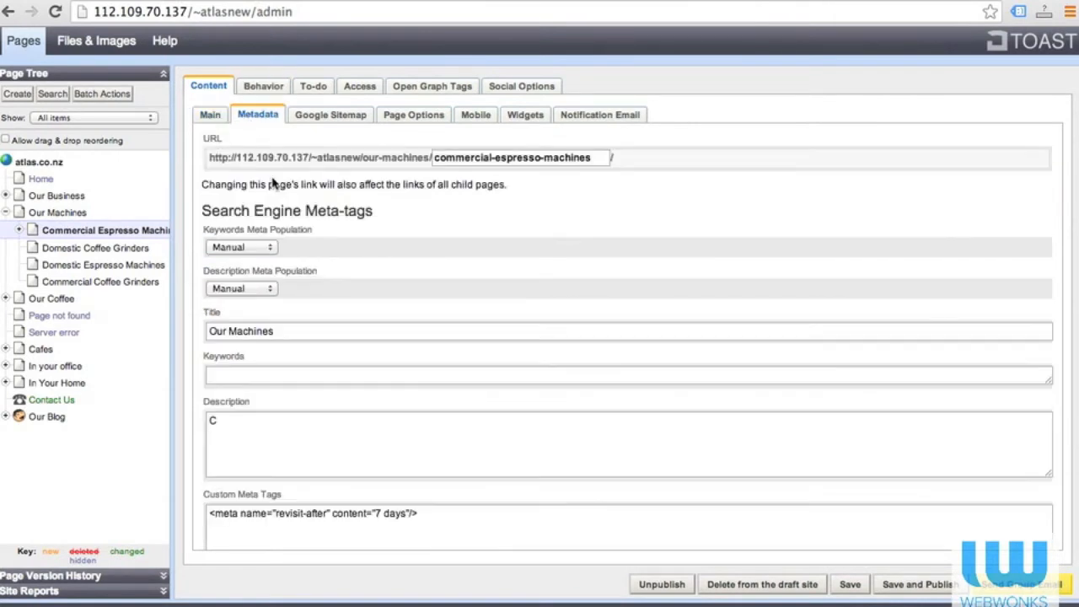
triple_click(290, 330)
key(ctrl+v)
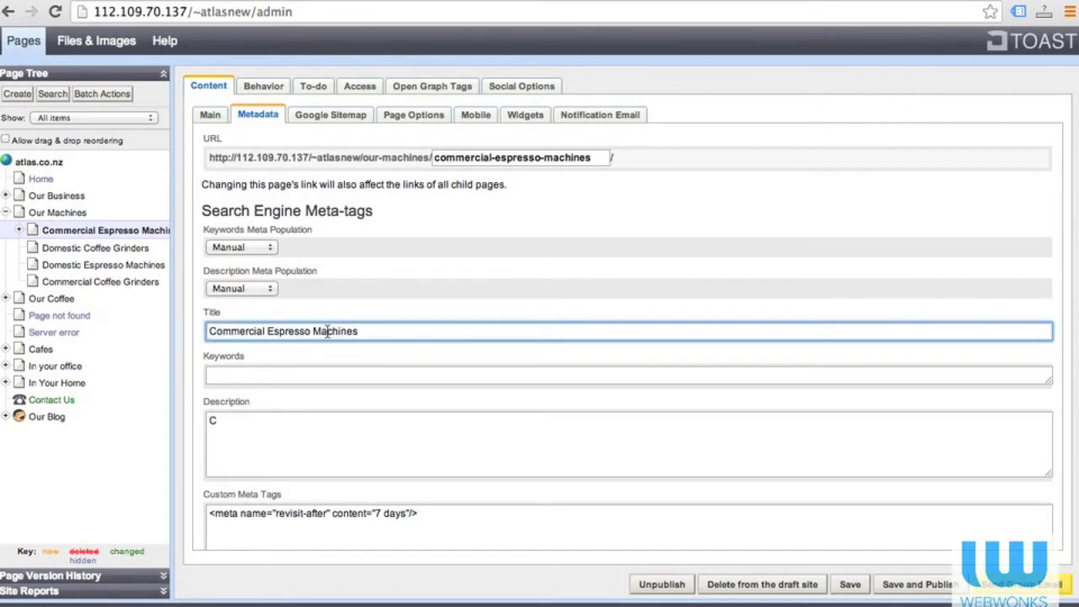
Step: Copy all the text of the Word document and insert it into the page's content using Paste from Word
click(210, 115)
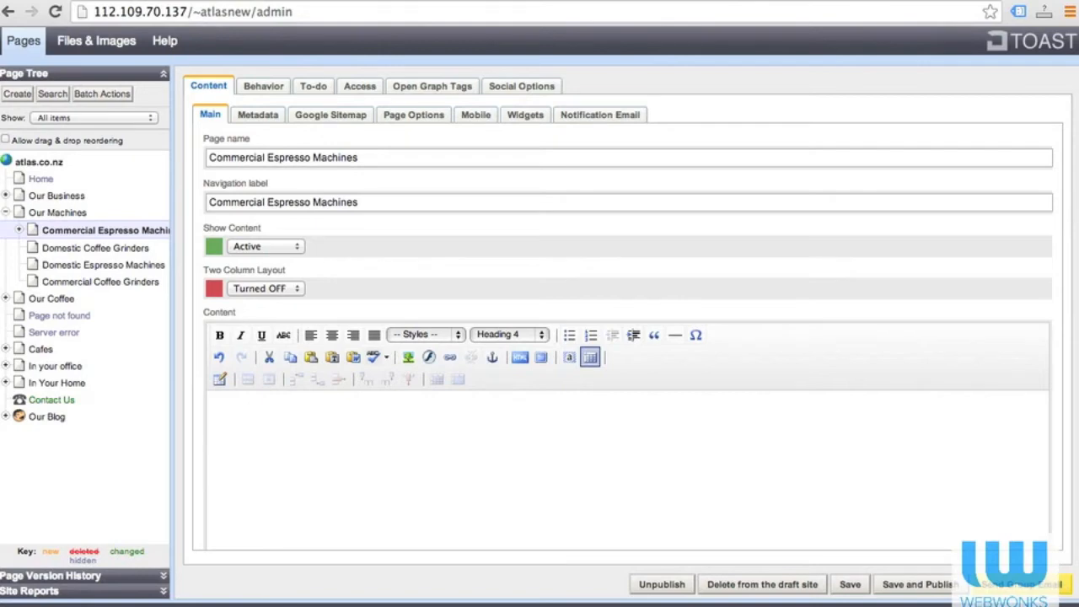
key(super+Tab)
key(super+a)
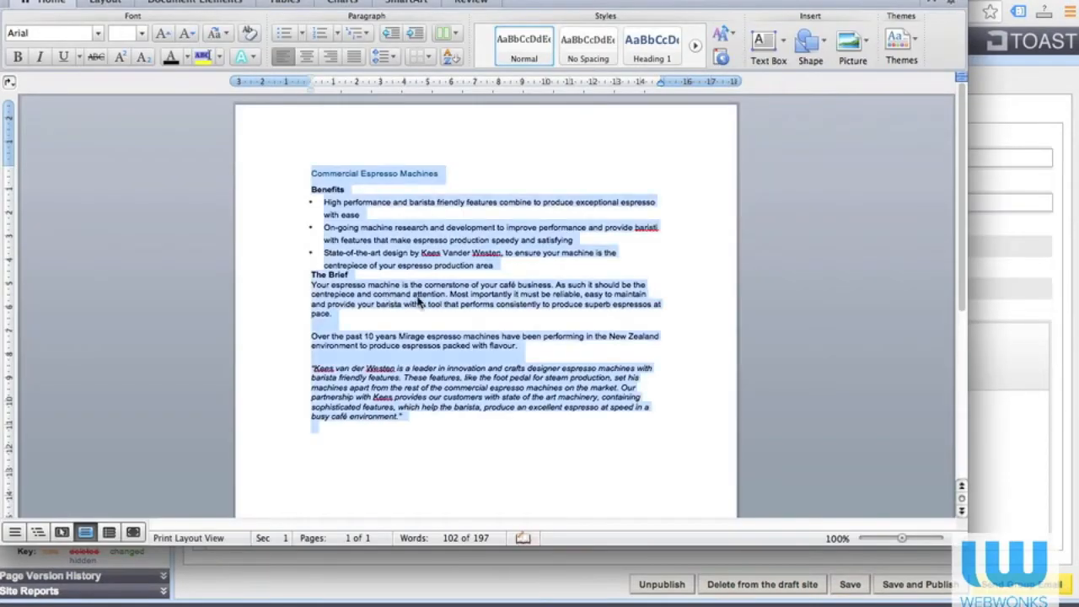
click(982, 315)
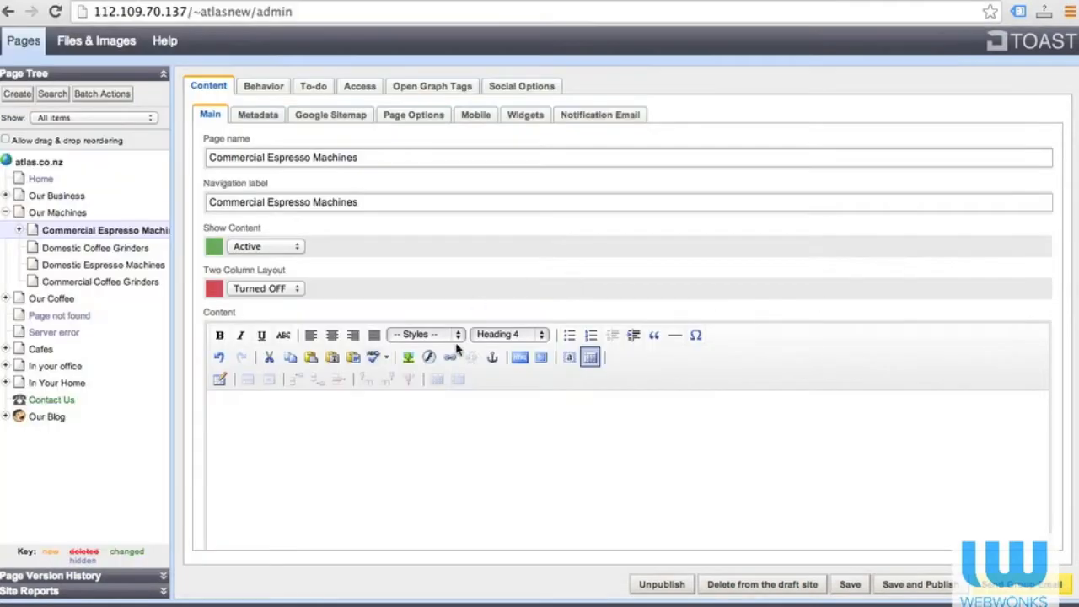
click(352, 357)
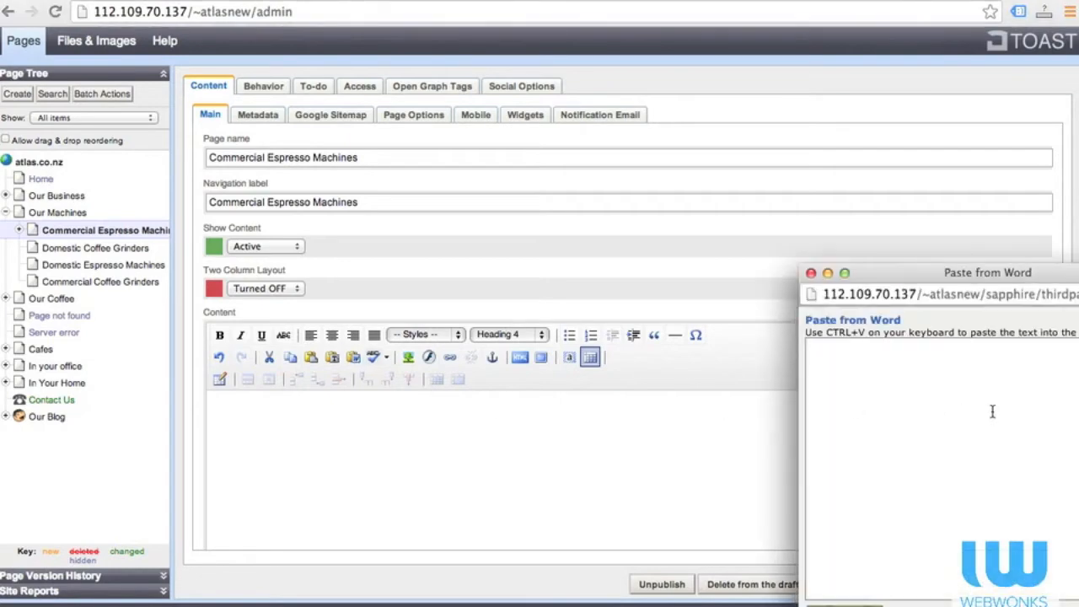
key(ctrl+v)
click(844, 606)
click(401, 464)
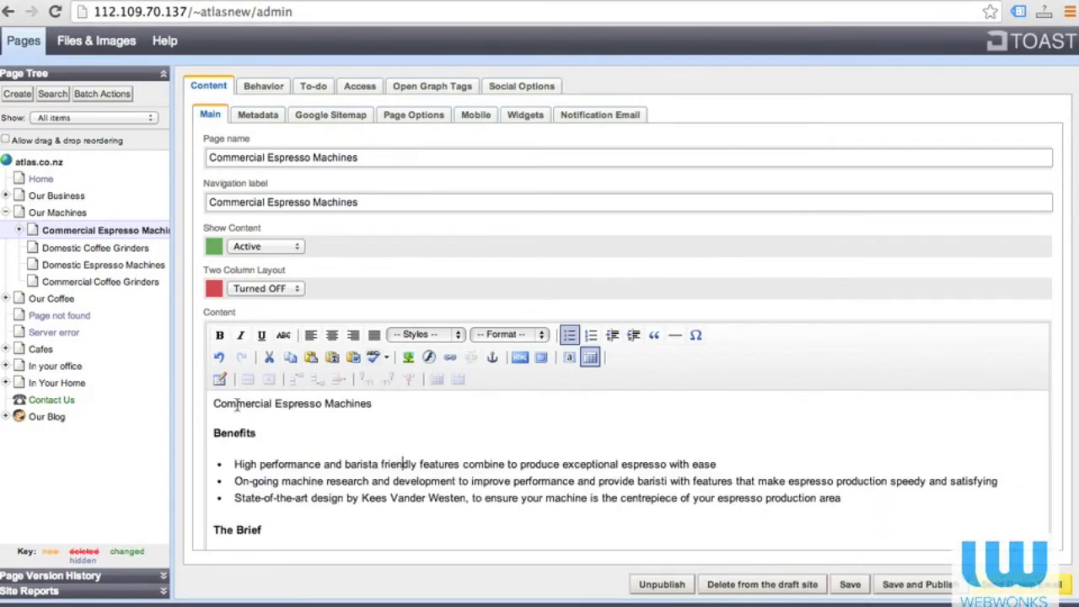
Step: Format the "Commercial Espresso Machines" line at the start of the content as Heading 2
drag(214, 403, 401, 404)
click(356, 440)
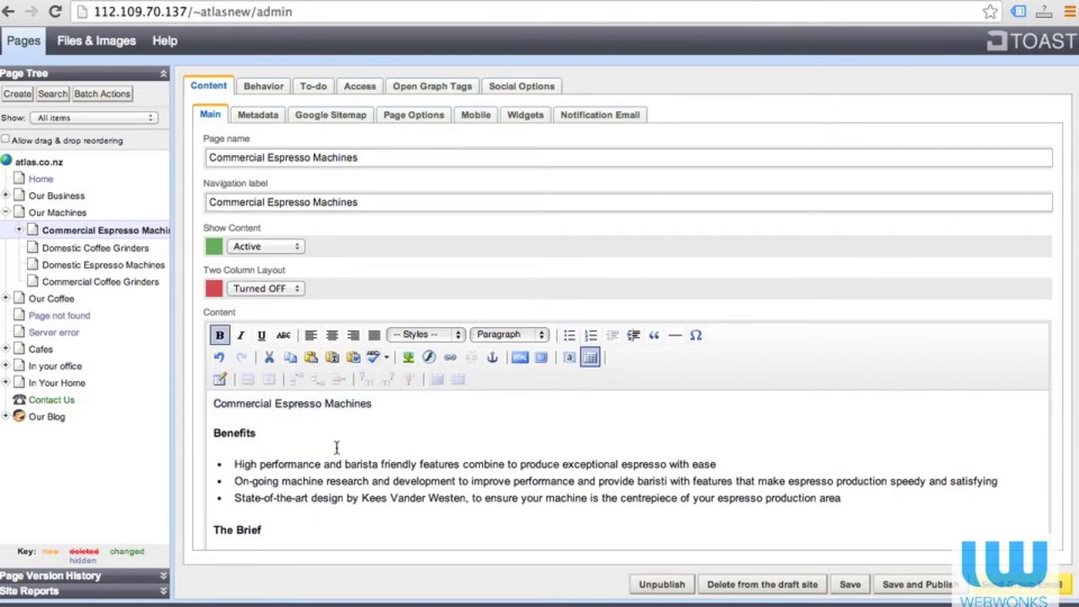
scroll(336, 448, down, 5)
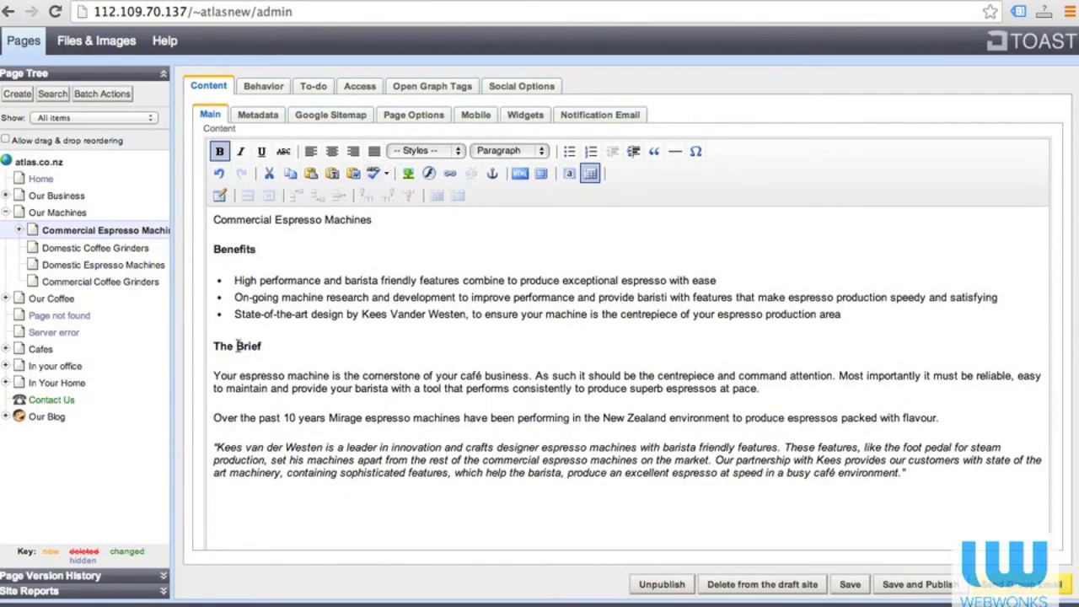
scroll(300, 355, up, 5)
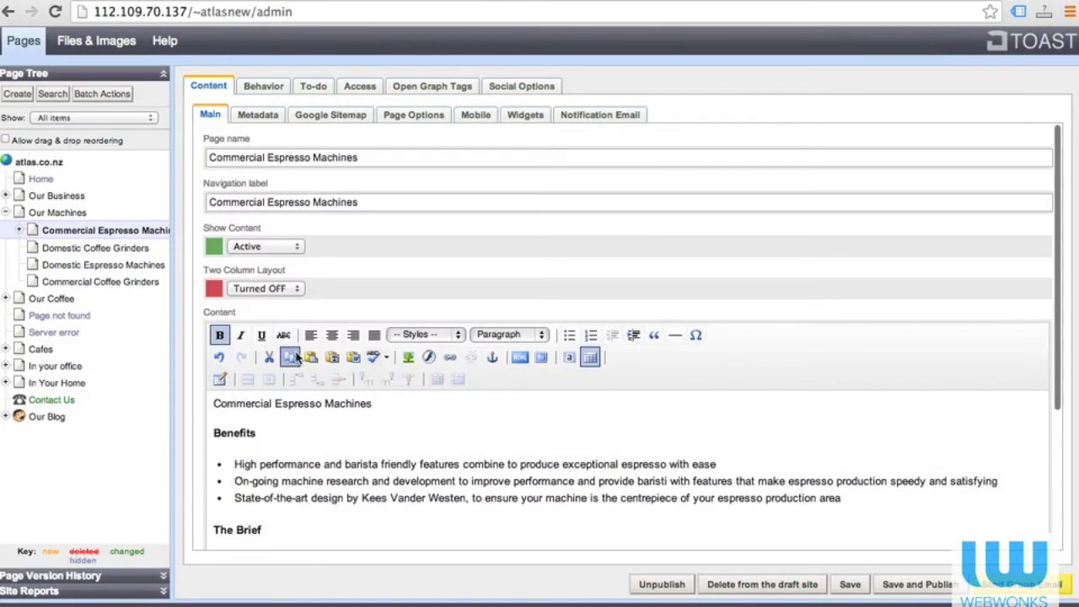
drag(380, 404, 200, 400)
click(509, 335)
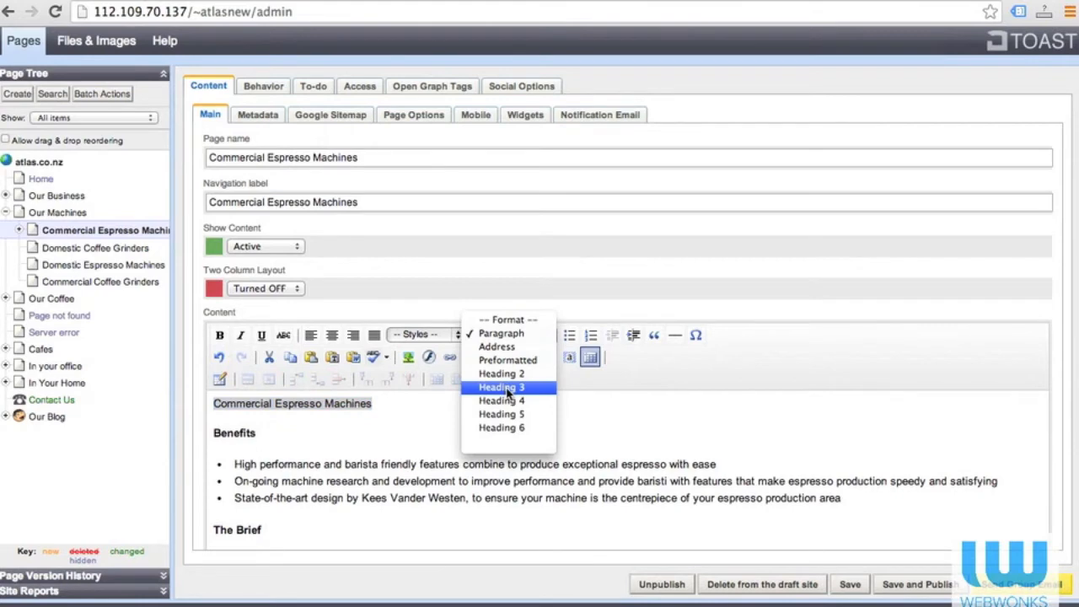
click(501, 373)
Step: Format the "Benefits" and "The Brief" lines in the content as Heading 3
drag(263, 437, 185, 434)
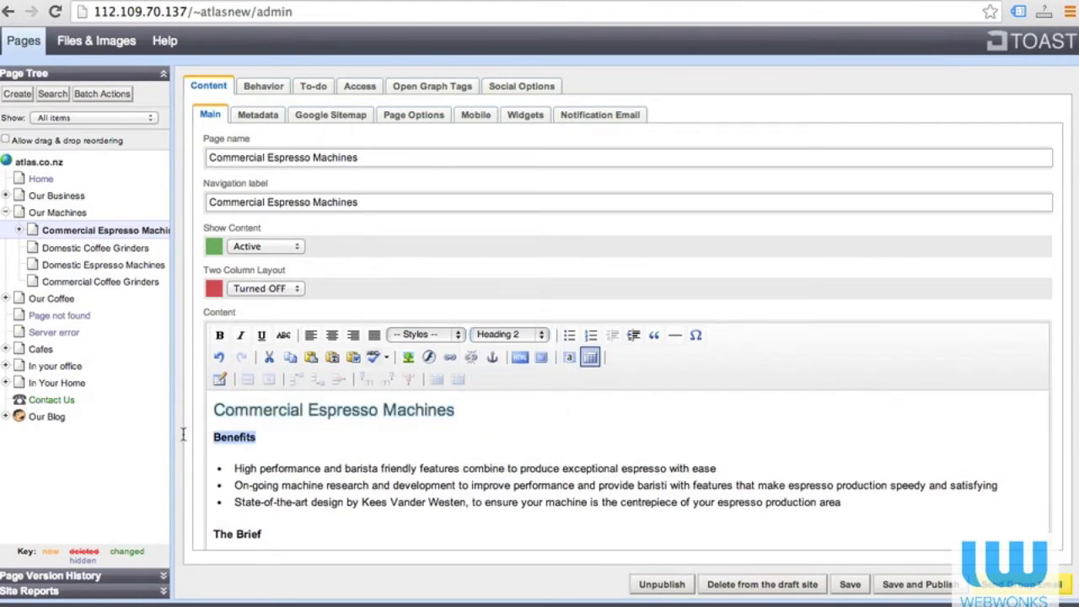
click(509, 335)
click(502, 385)
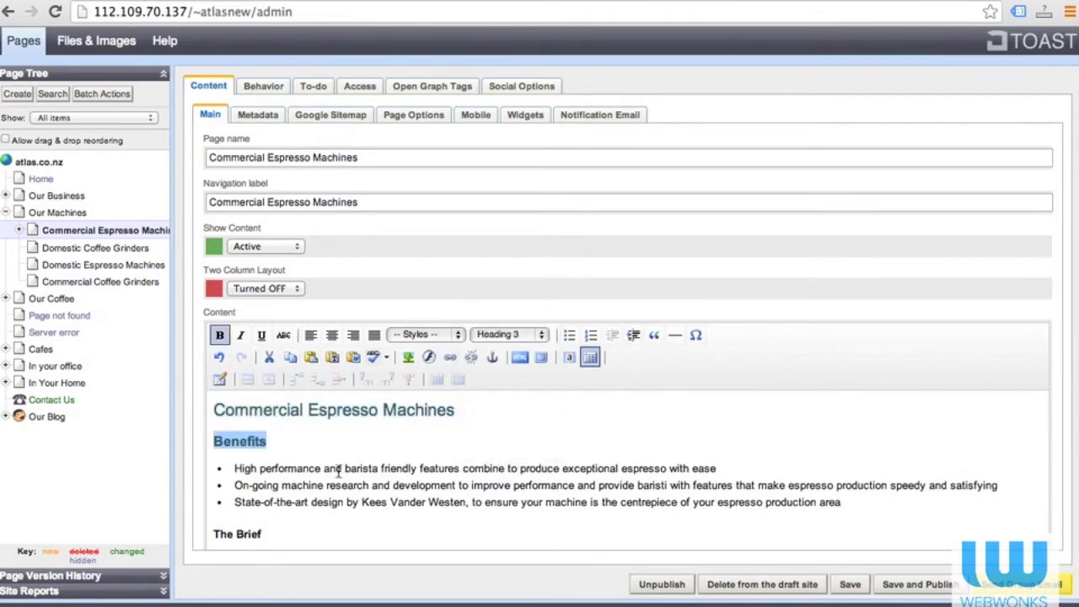
scroll(340, 473, down, 2)
drag(269, 474, 211, 473)
click(516, 274)
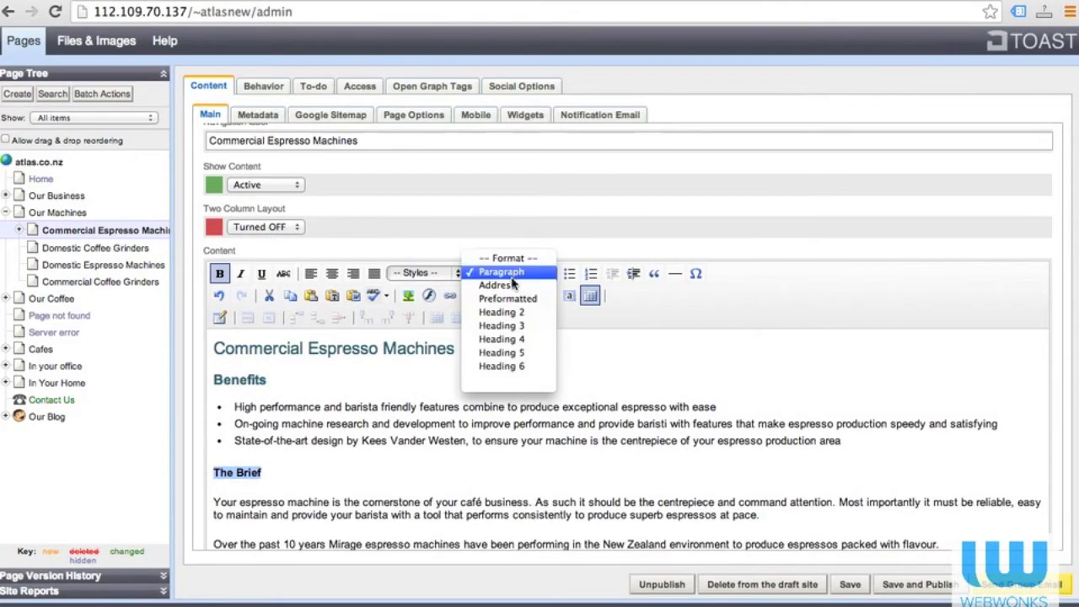
click(506, 326)
click(350, 440)
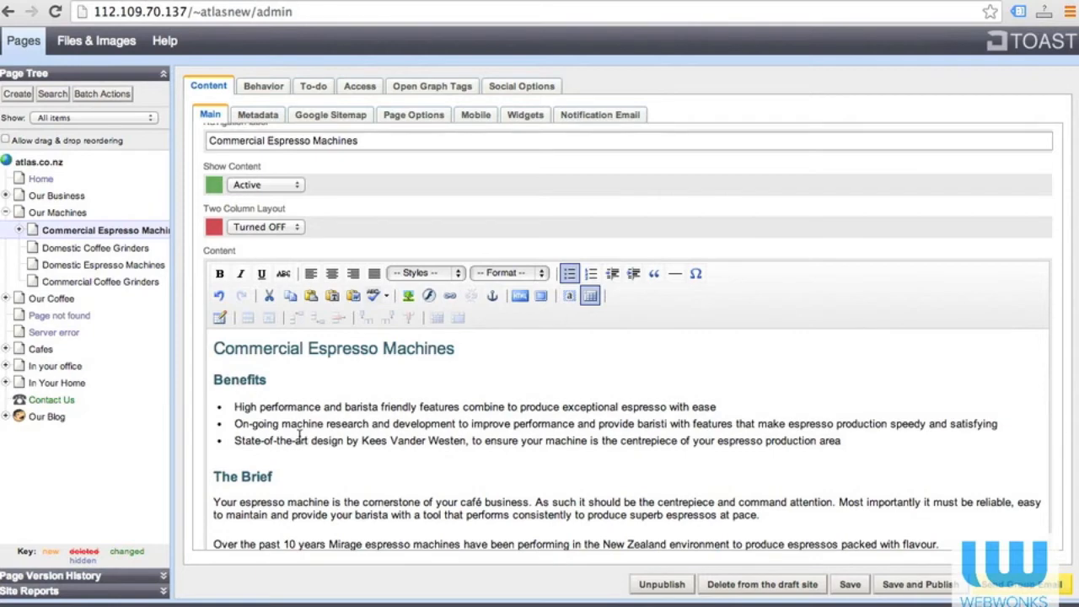
Step: Add an empty line between the bulleted list and the "The Brief" heading
scroll(300, 434, down, 3)
scroll(325, 424, up, 3)
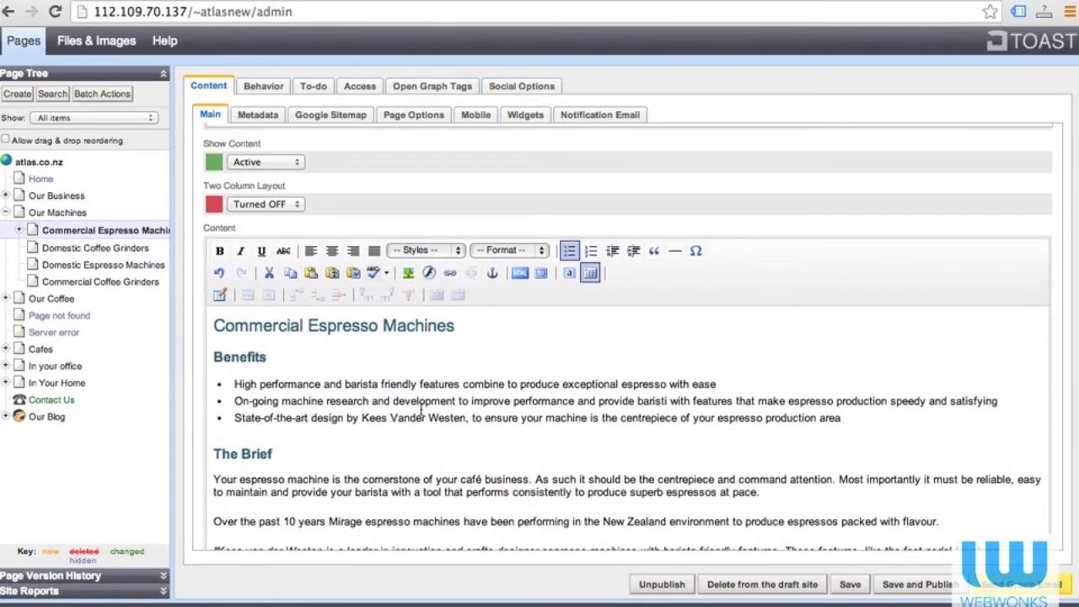
click(220, 433)
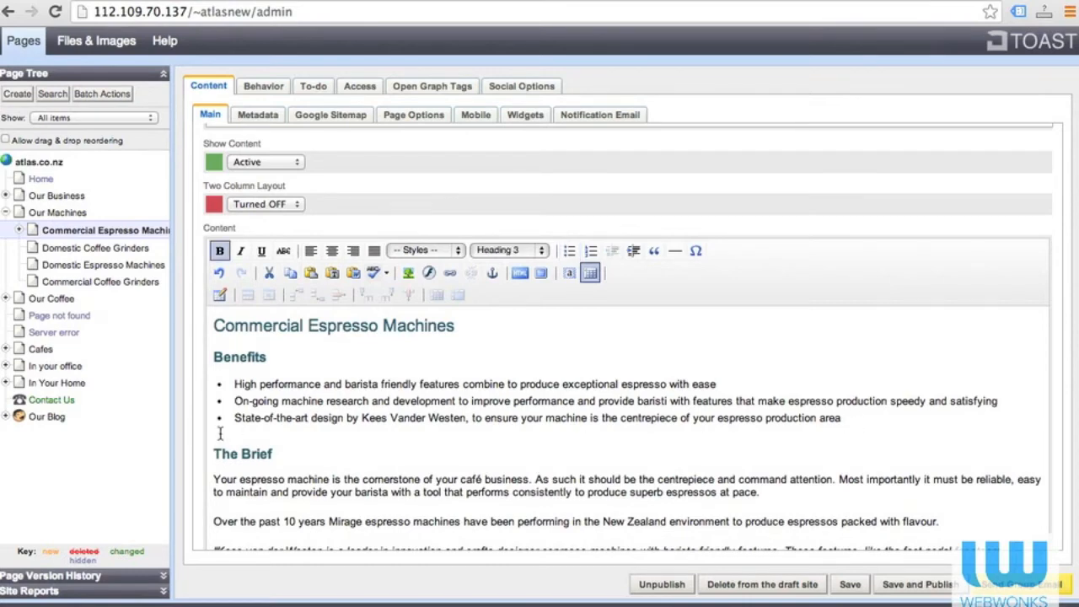
key(Return)
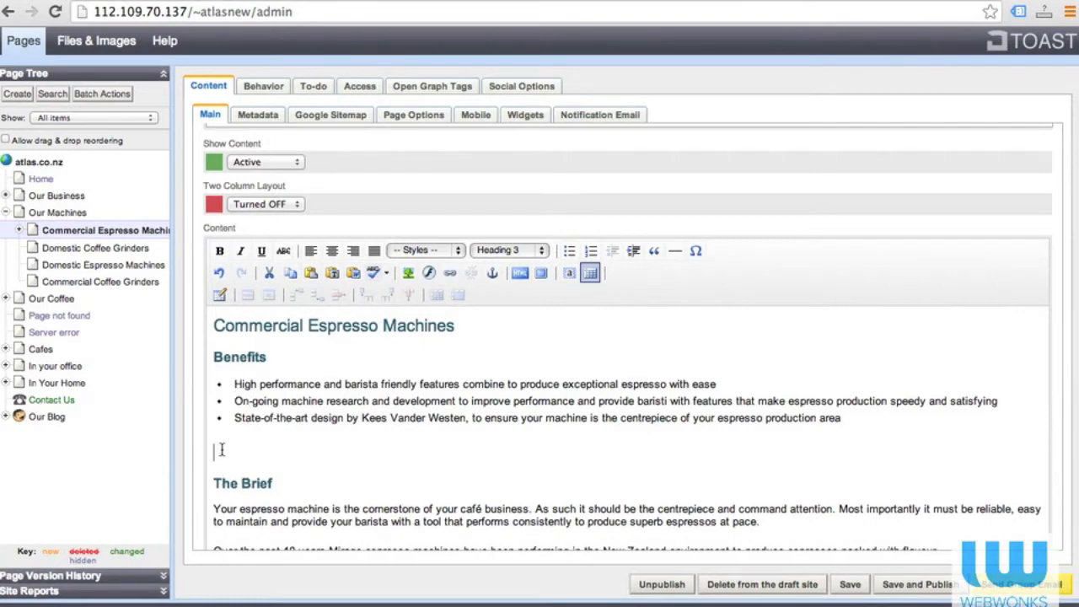
Step: Start inserting an image and upload images.jpeg to the Uploads folder
click(408, 275)
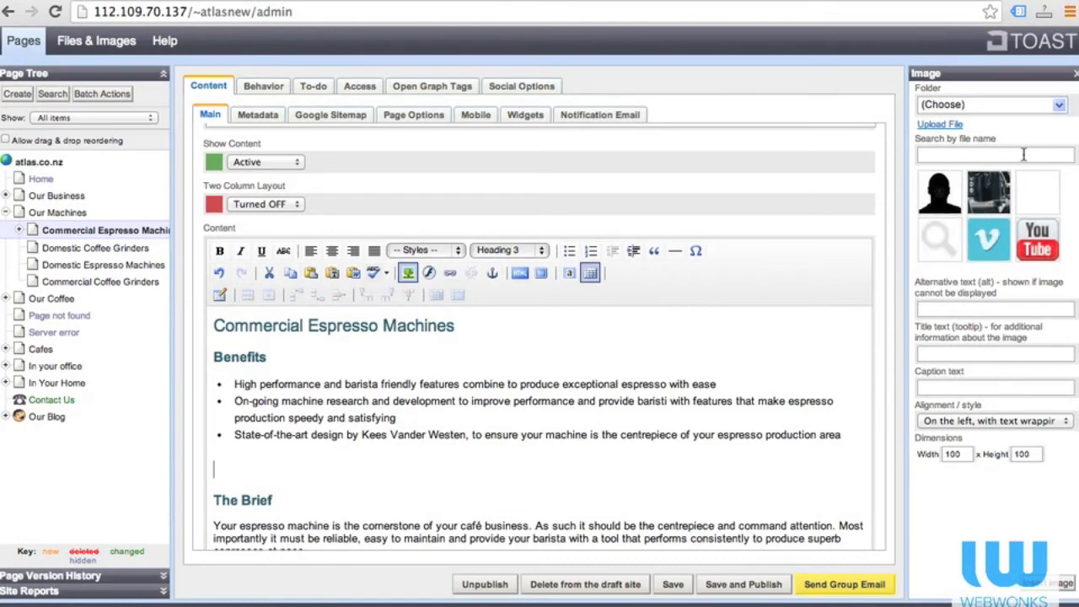
click(1059, 107)
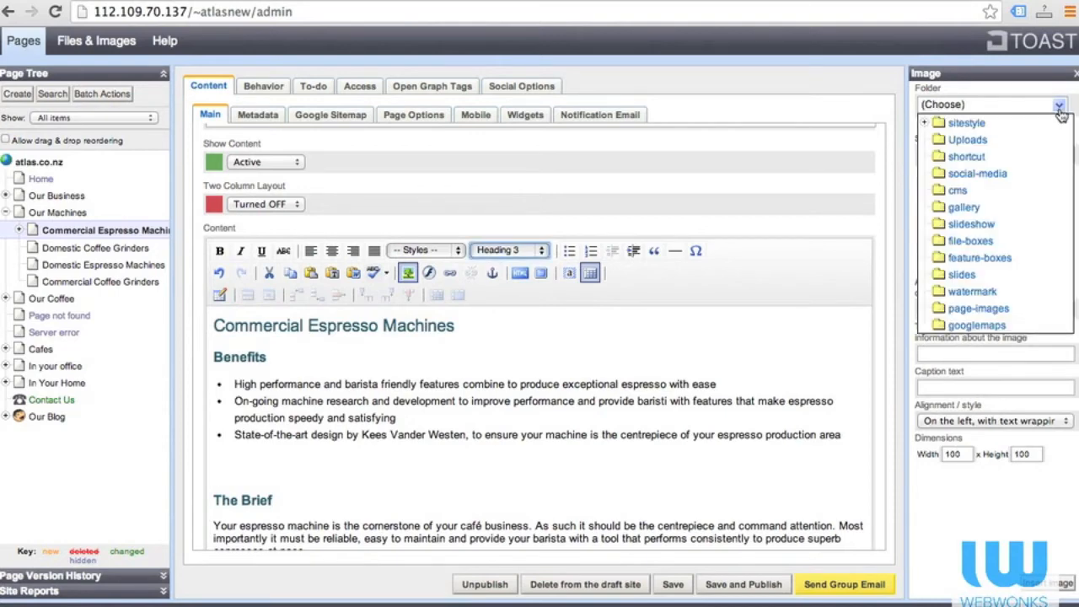
click(965, 141)
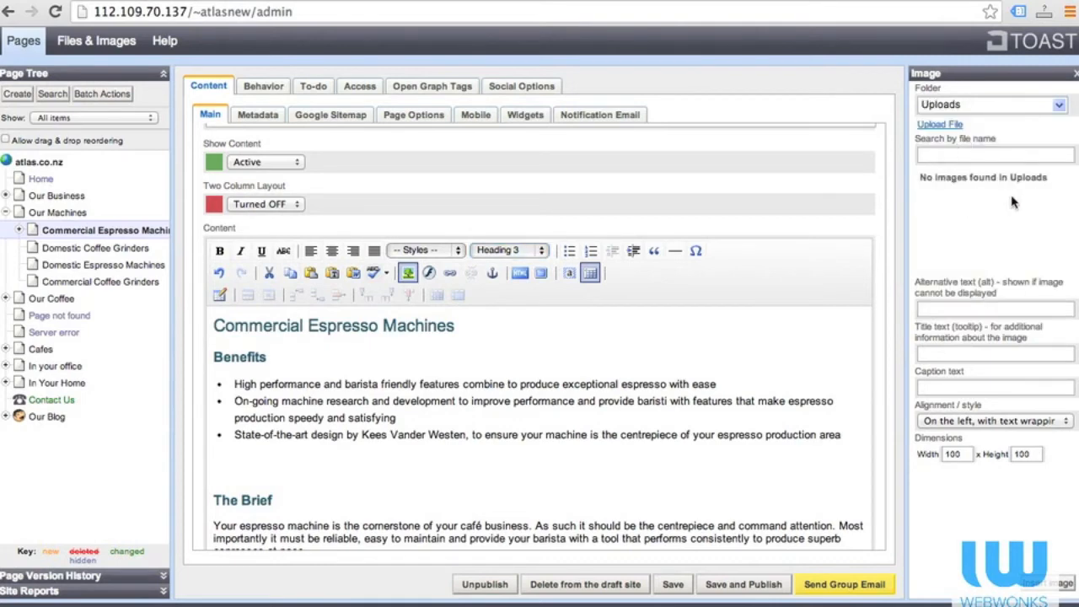
click(952, 132)
click(952, 133)
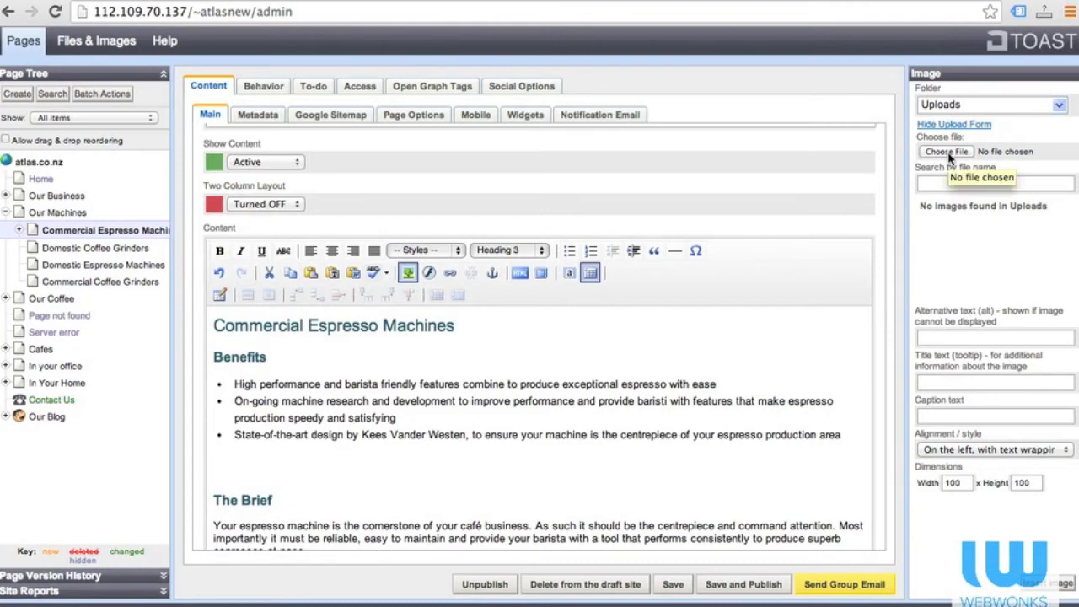
click(950, 156)
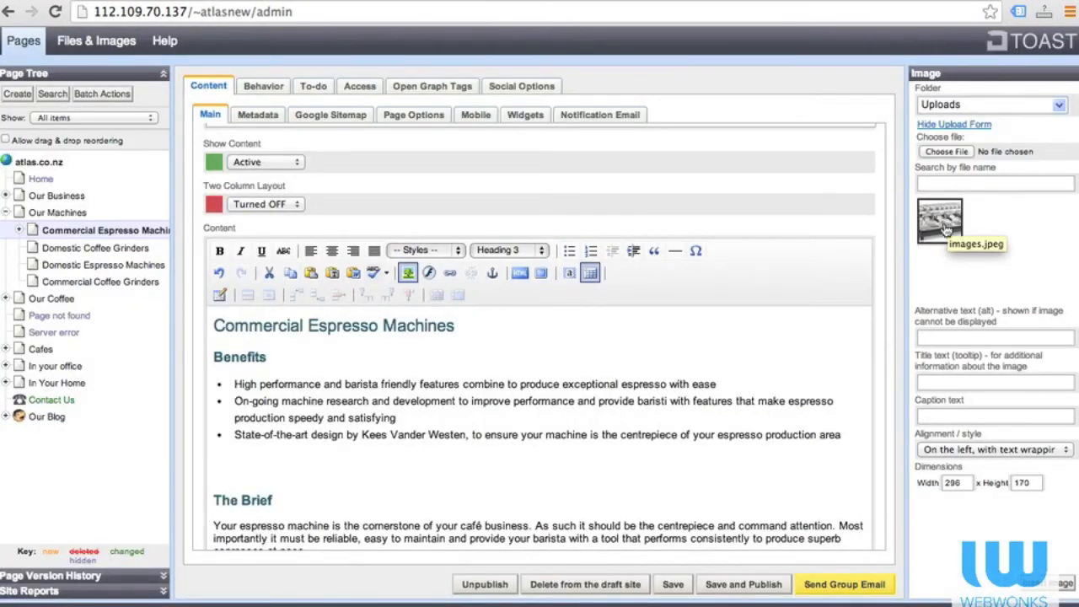
Step: Set both the image's alternative text and its title text to "Commercial Espresso Machine", copying the wording from the content's main heading
click(934, 335)
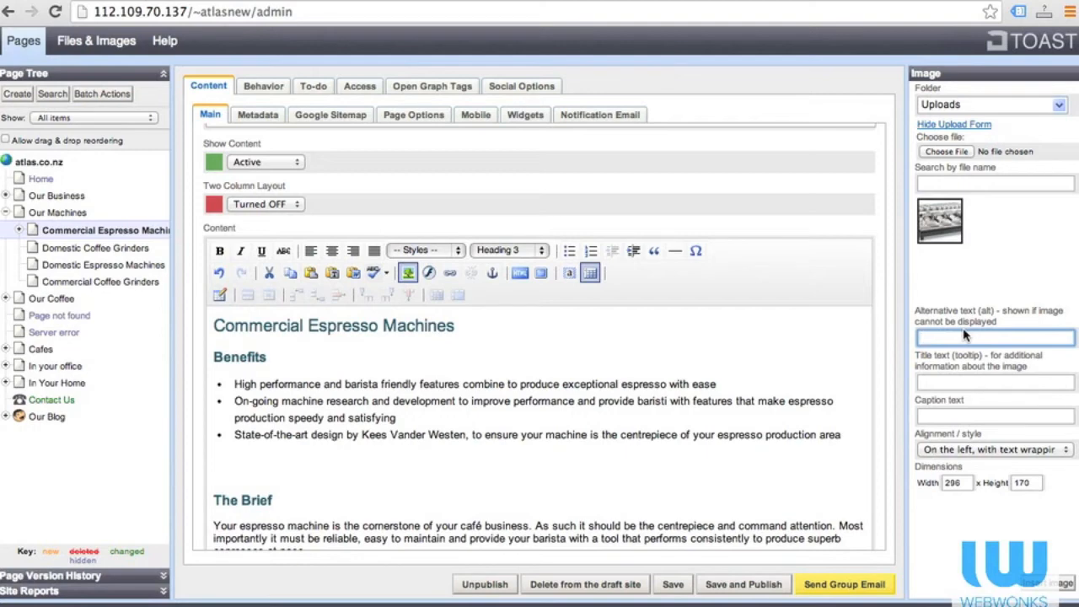
drag(455, 325, 240, 331)
key(ctrl+c)
click(996, 337)
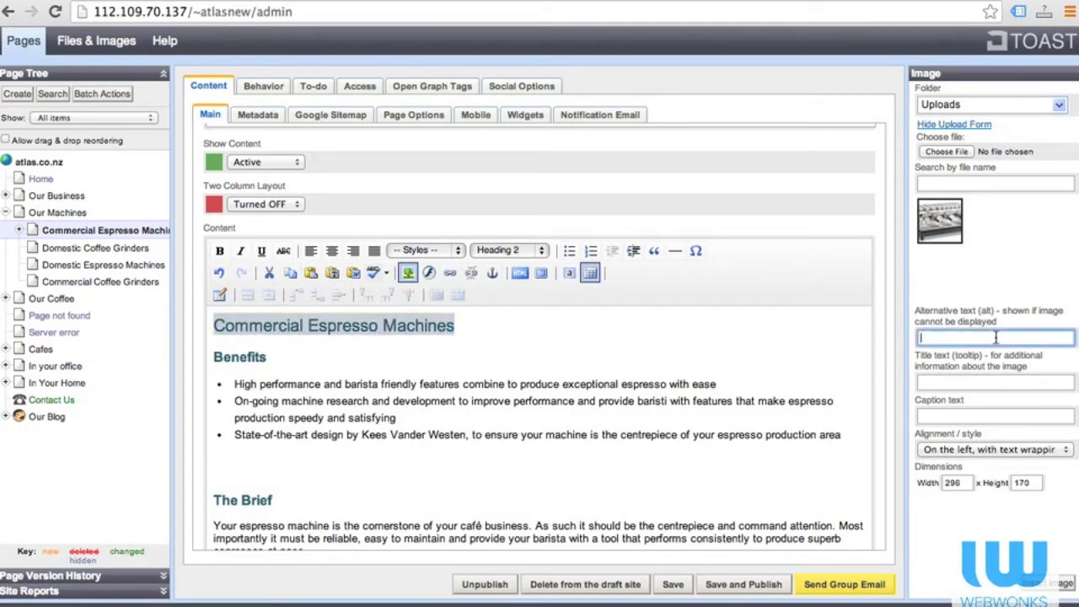
key(ctrl+v)
drag(1045, 338, 856, 335)
key(ctrl+c)
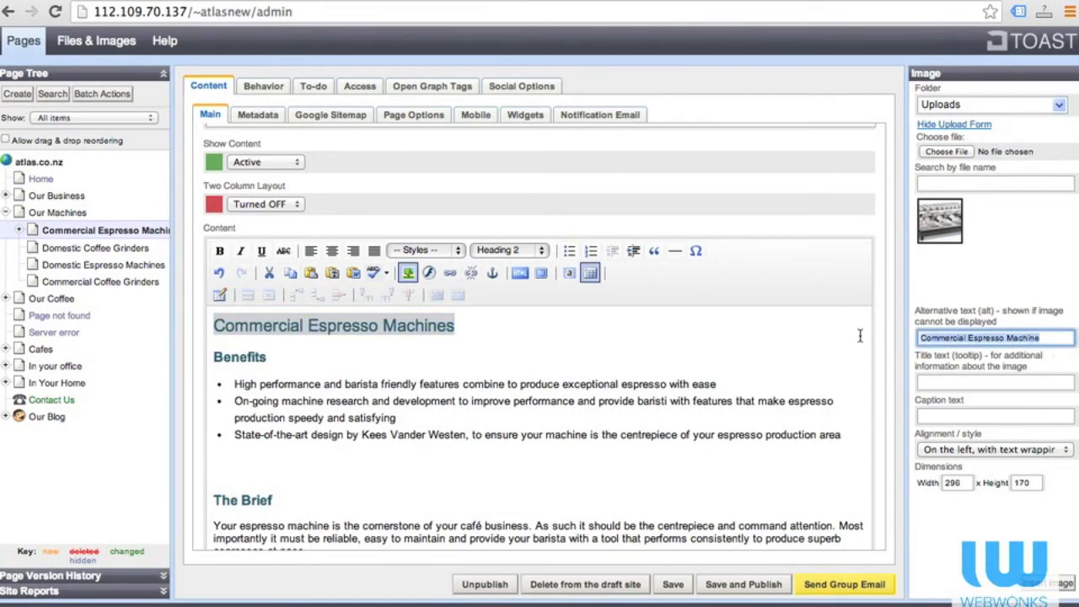
click(938, 381)
key(ctrl+v)
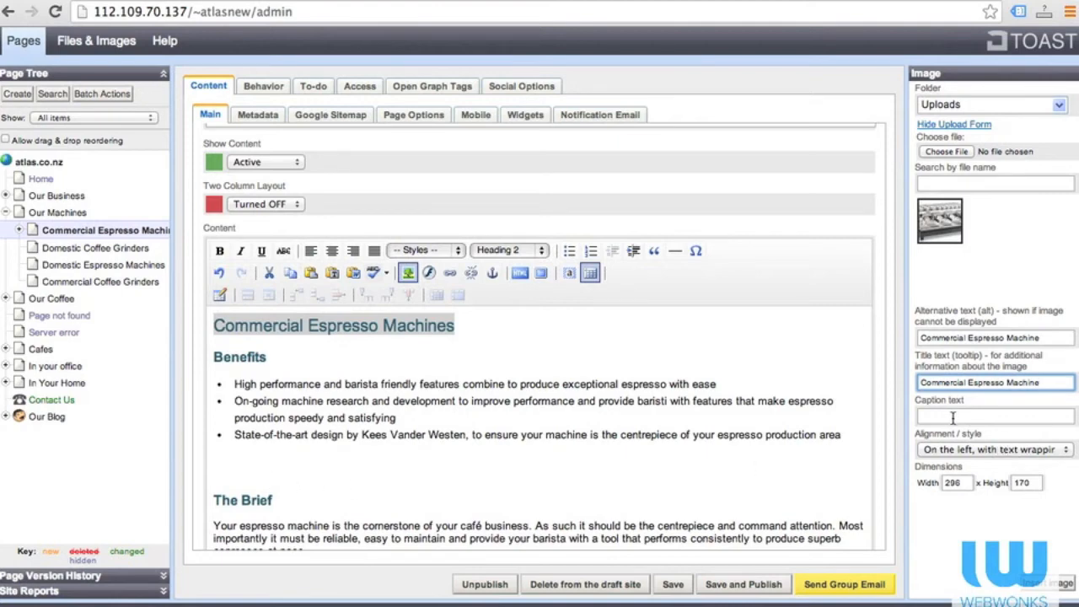
Step: Insert the image with "Centered, on its own." alignment on the empty line above "The Brief", and save and publish the page
click(1000, 456)
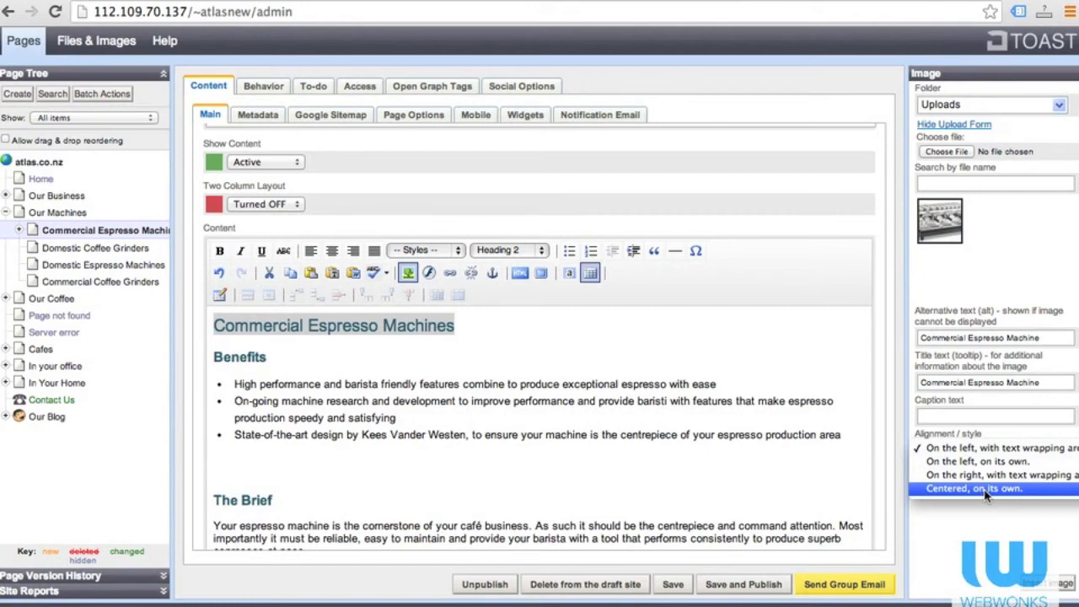
click(986, 489)
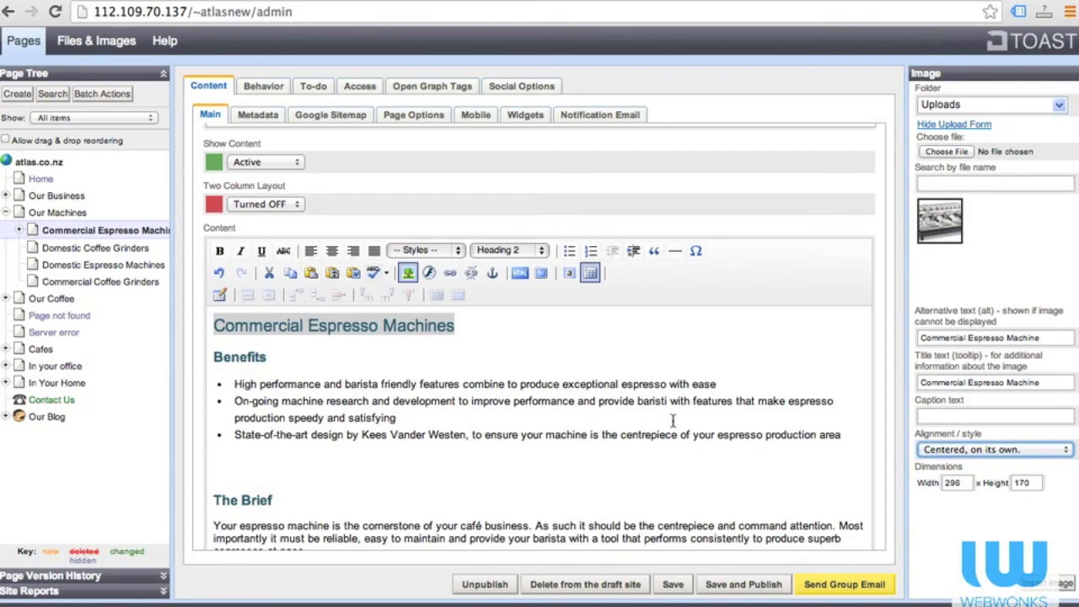
click(381, 459)
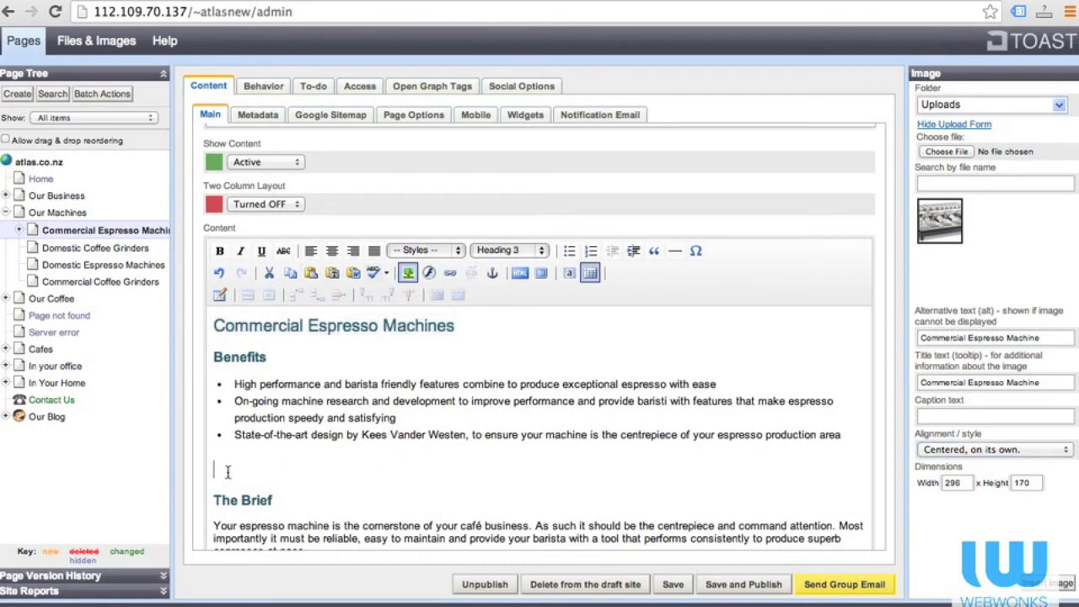
click(1064, 587)
scroll(729, 515, down, 3)
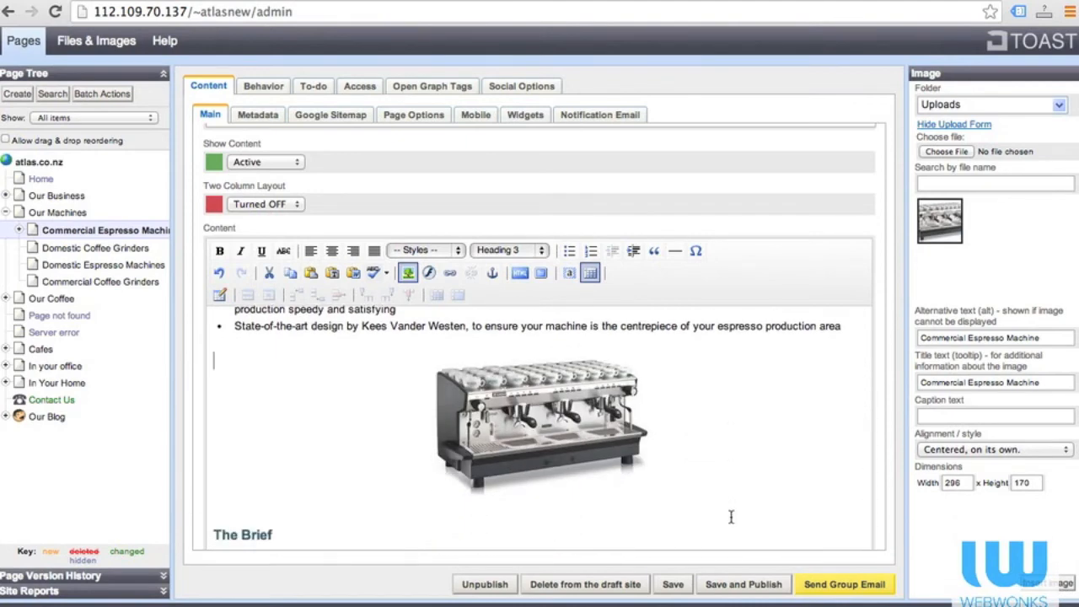
click(746, 585)
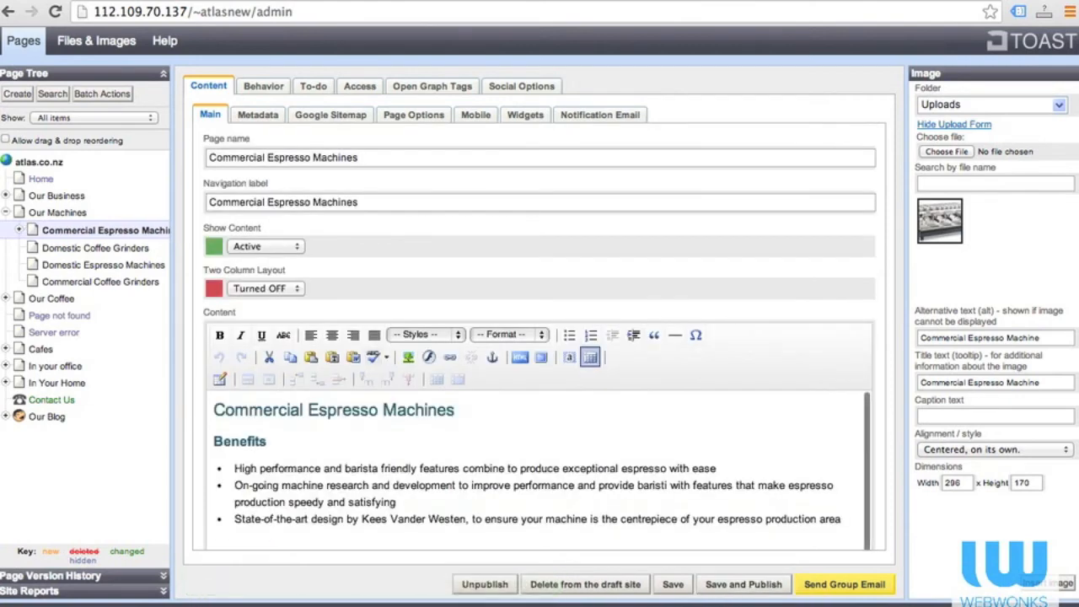
Step: Open the live Commercial Espresso Machines page and check its headings, bulleted list, centered image and The Brief paragraphs
click(204, 605)
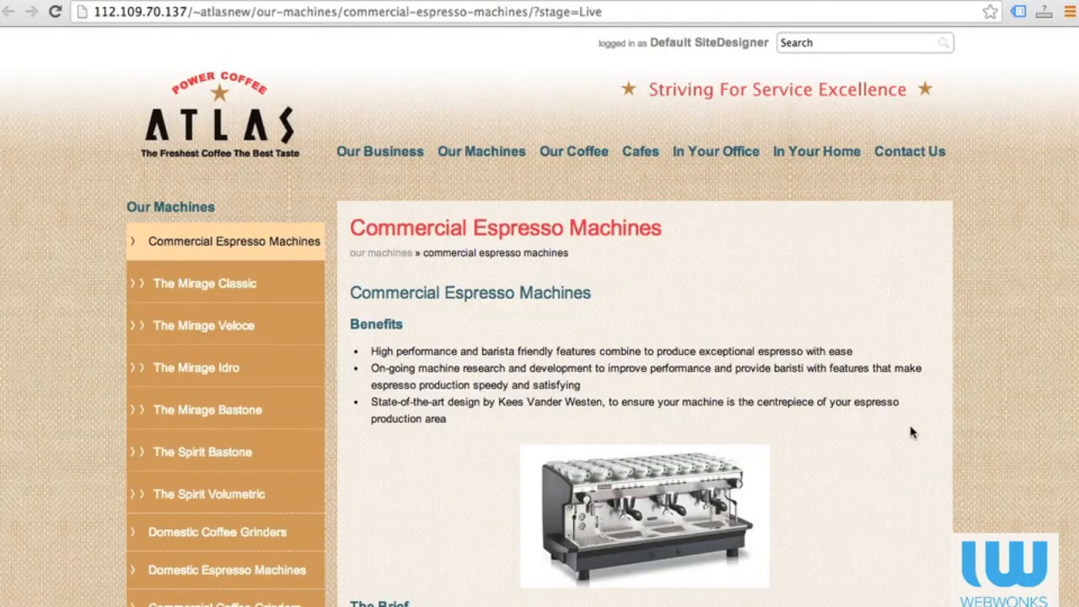
scroll(910, 431, down, 4)
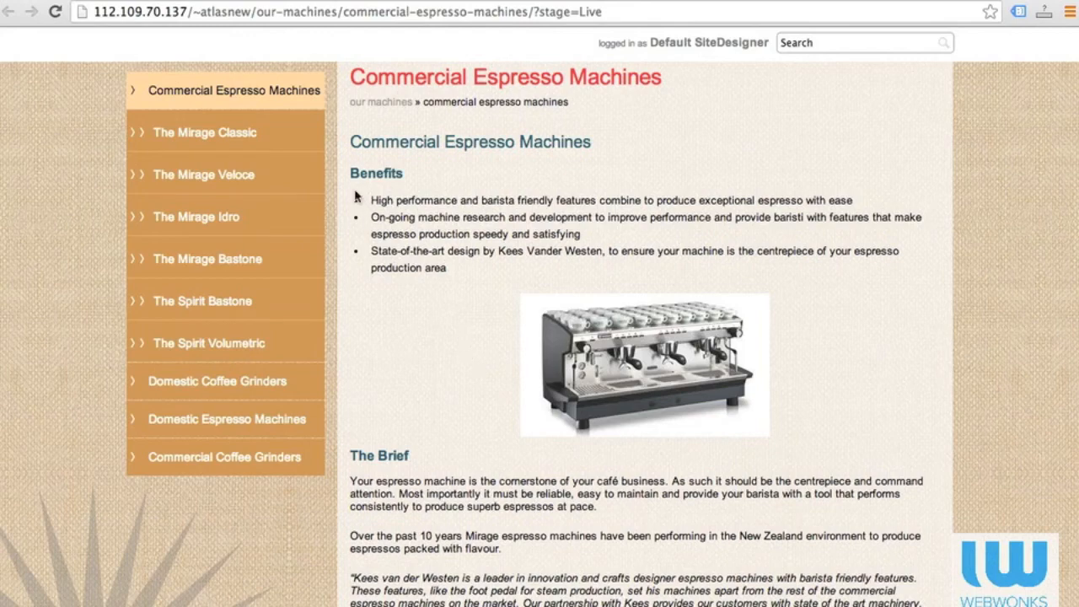
drag(363, 141, 627, 140)
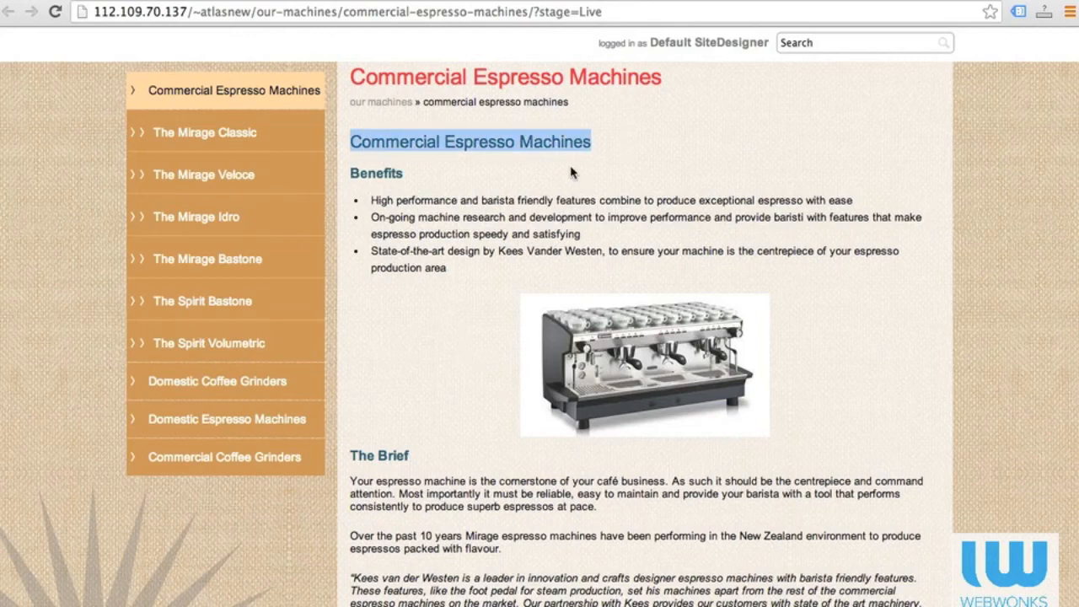
click(376, 169)
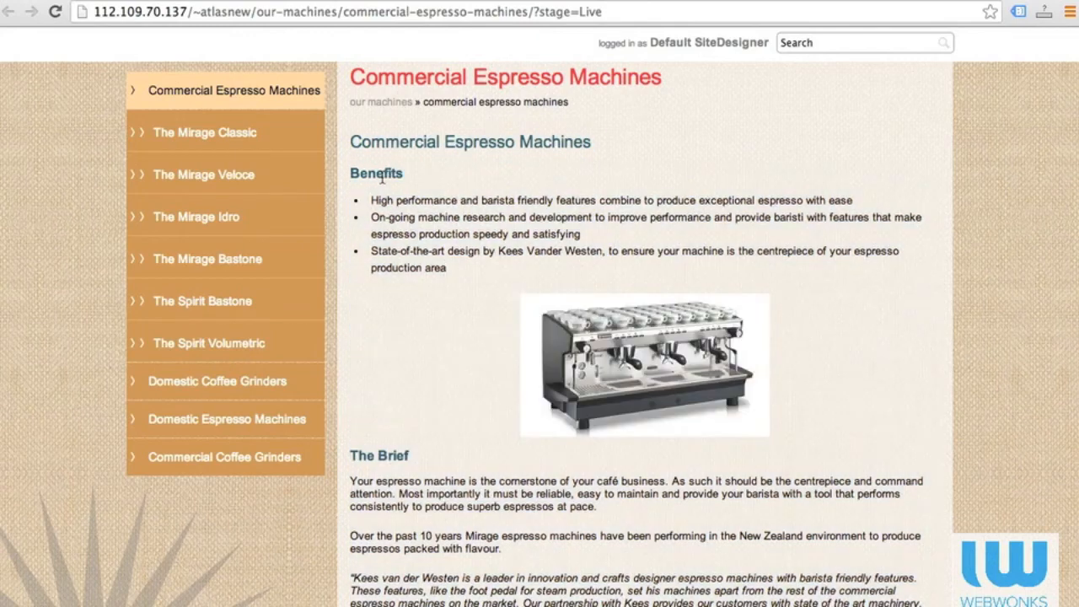
double_click(382, 173)
triple_click(387, 456)
click(398, 417)
drag(371, 202, 471, 272)
click(460, 313)
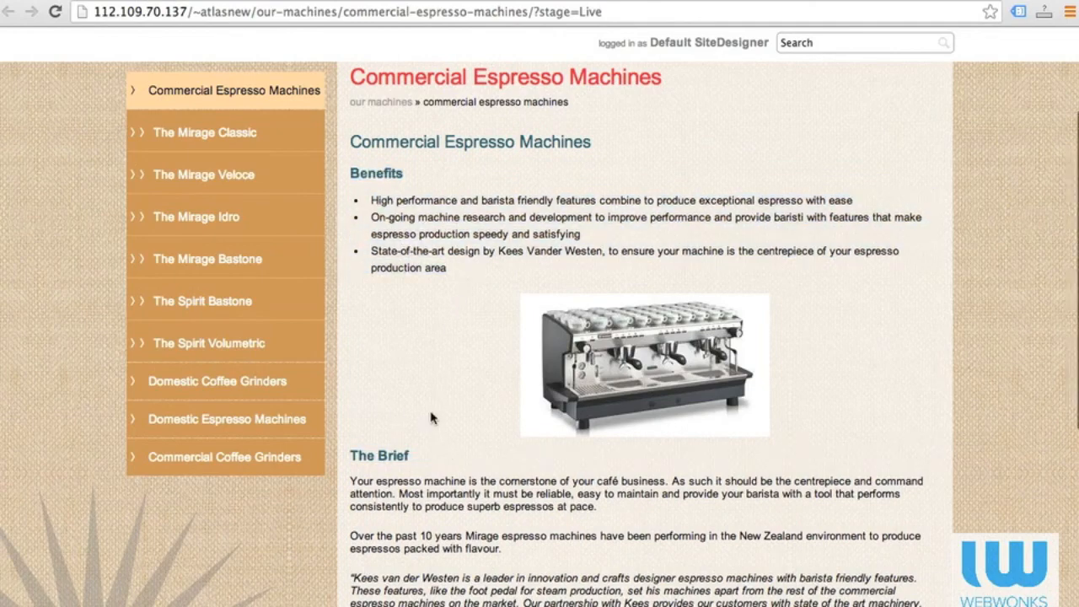
scroll(435, 401, down, 2)
drag(368, 407, 565, 572)
click(565, 572)
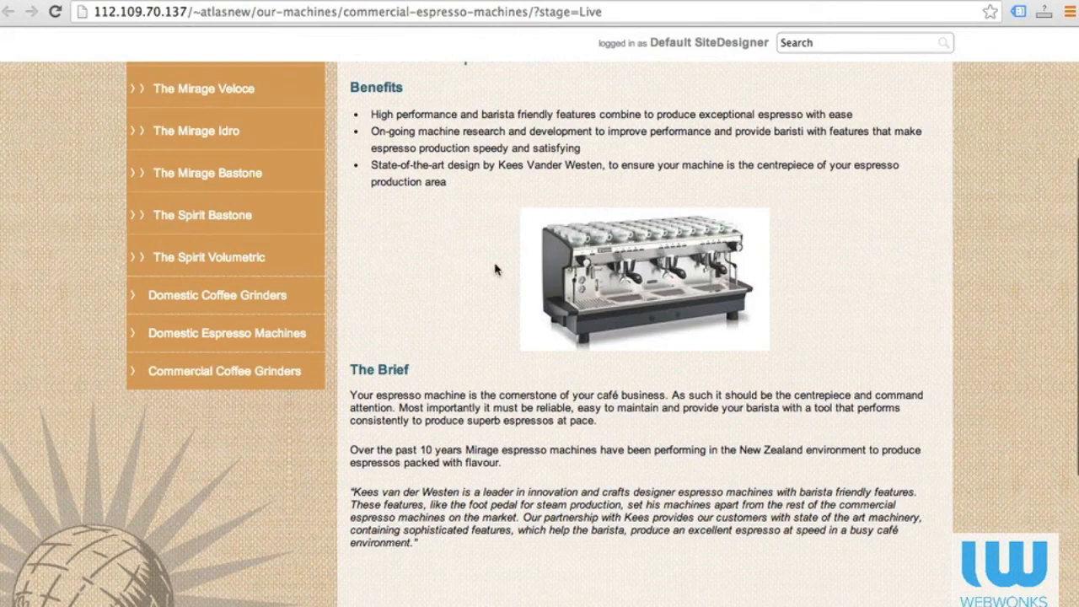
scroll(471, 259, up, 4)
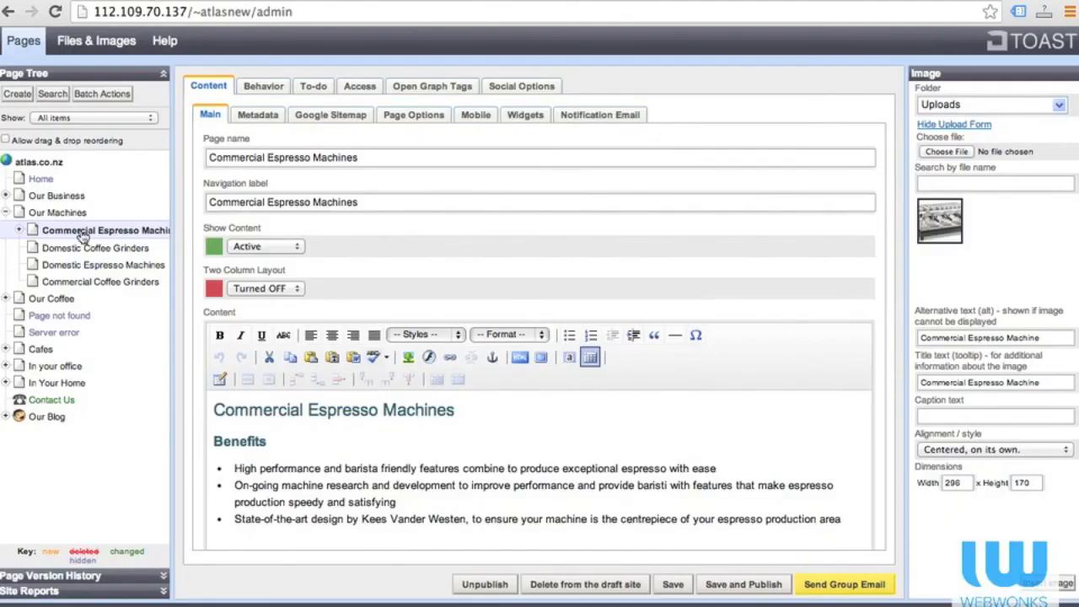
Step: Return to the page's editor and review its metadata fields and main content, including the inserted image
click(257, 115)
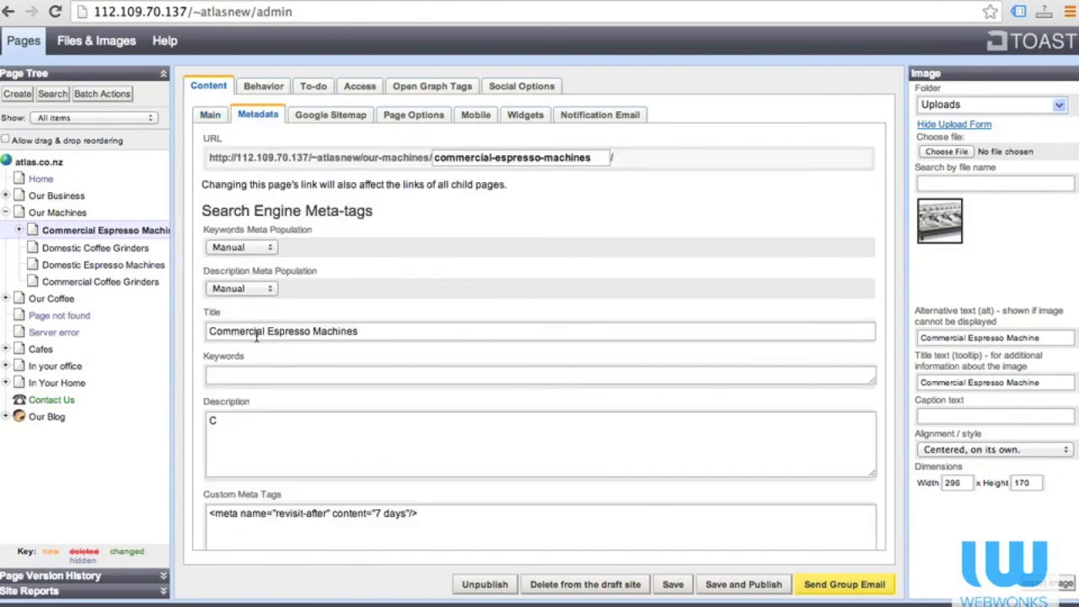
click(211, 115)
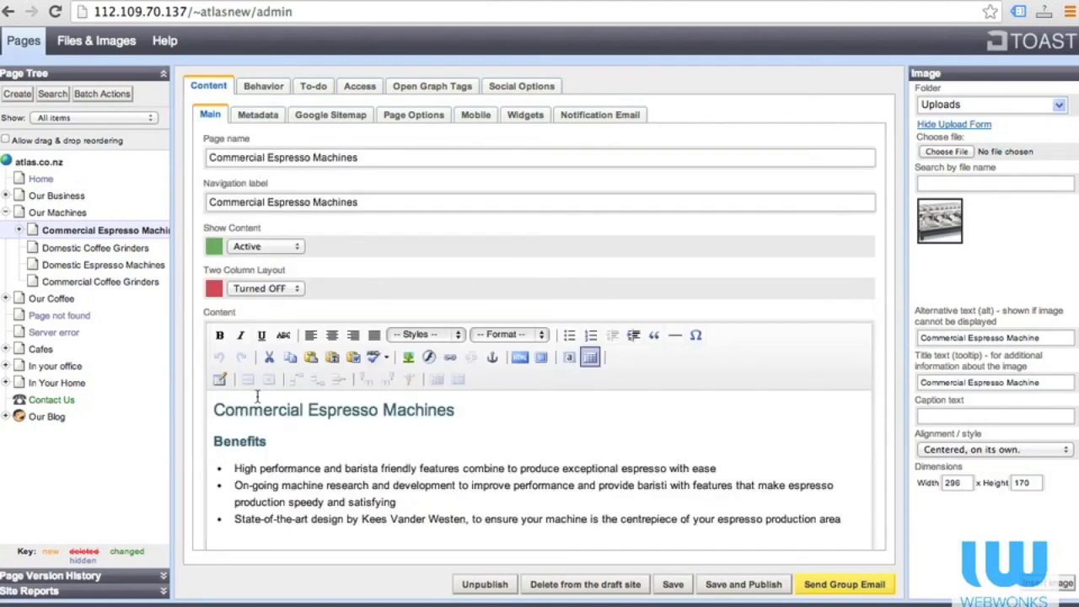
scroll(294, 434, down, 10)
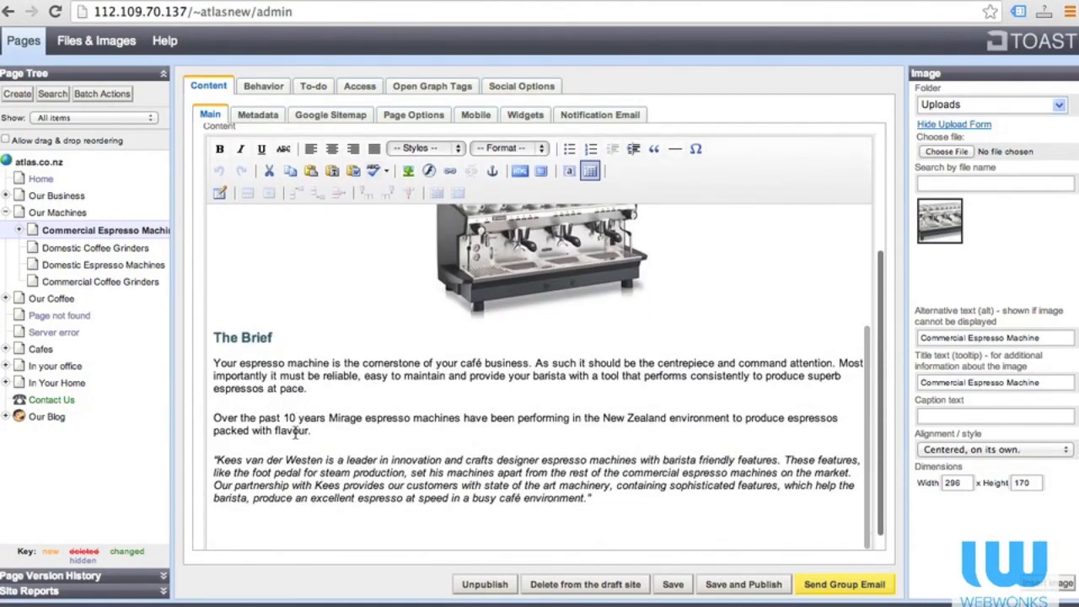
scroll(294, 433, up, 4)
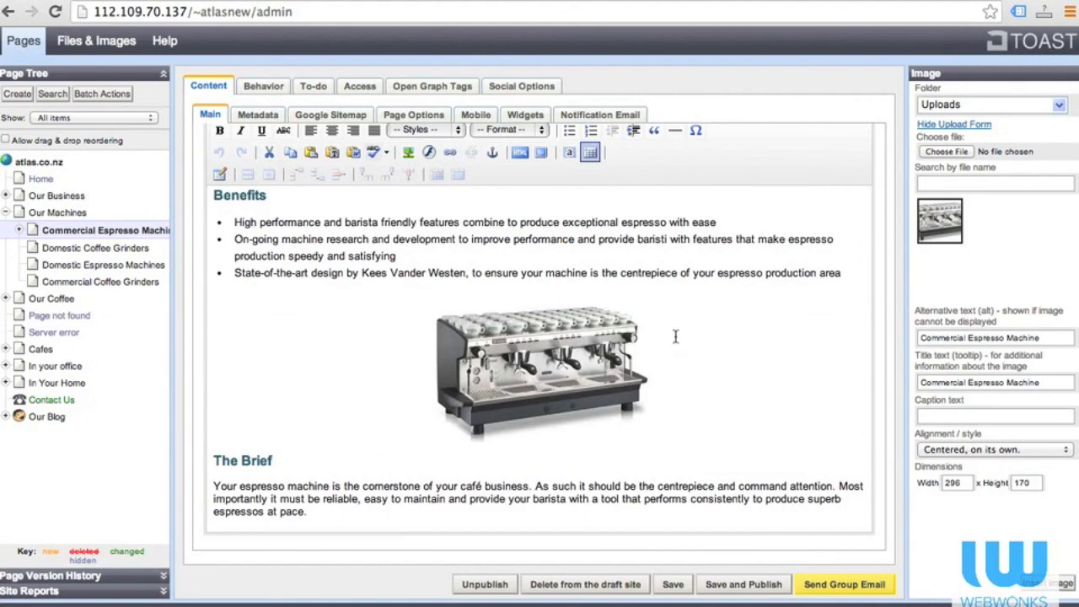